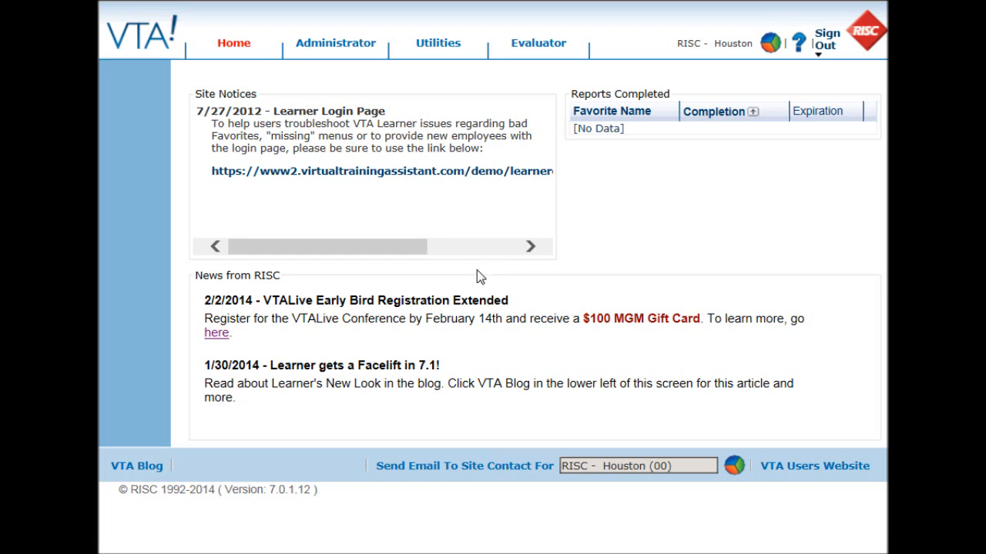
- Open the edit form for course GENBUS020, ABCs of LMS Selection & Implementation, from Catalog > Courses
left_click(357, 42)
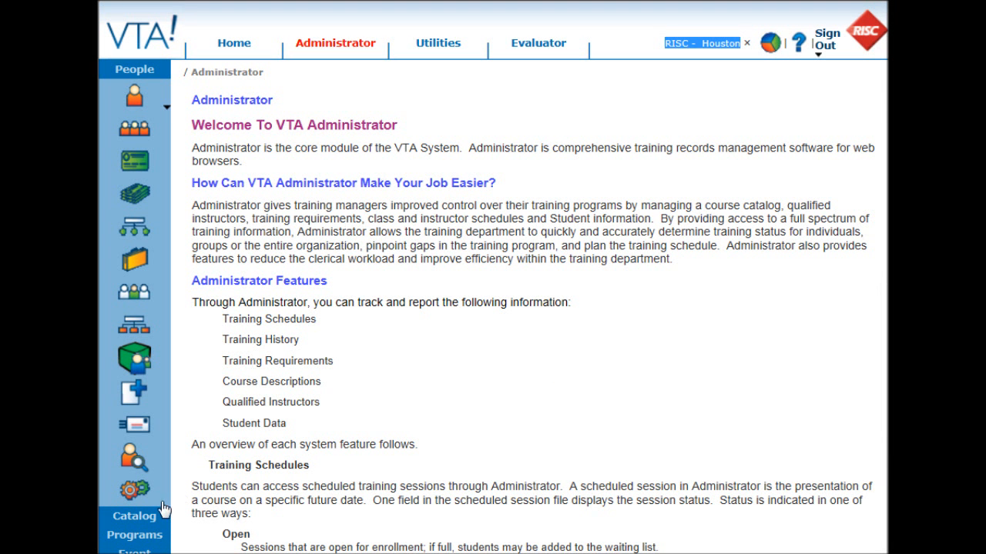
left_click(136, 517)
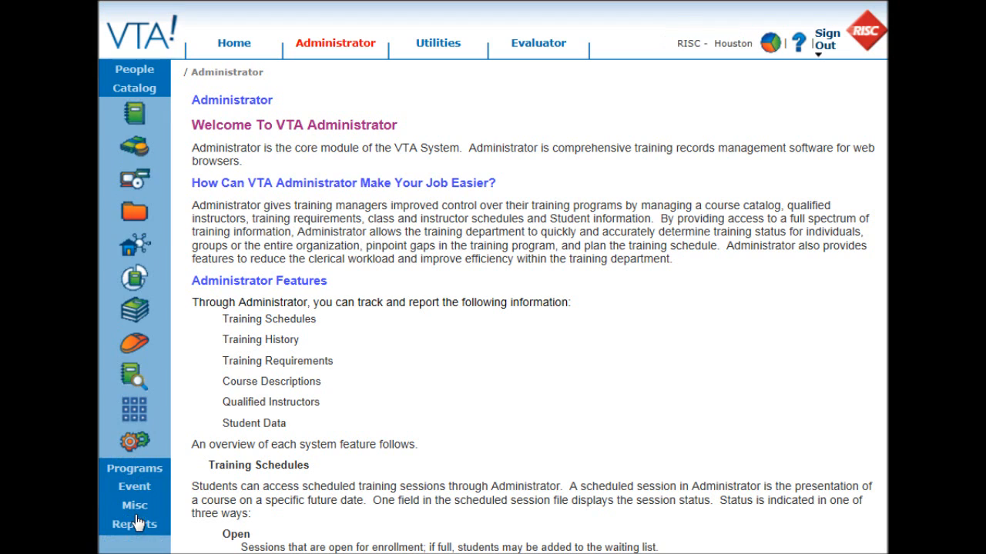
left_click(134, 116)
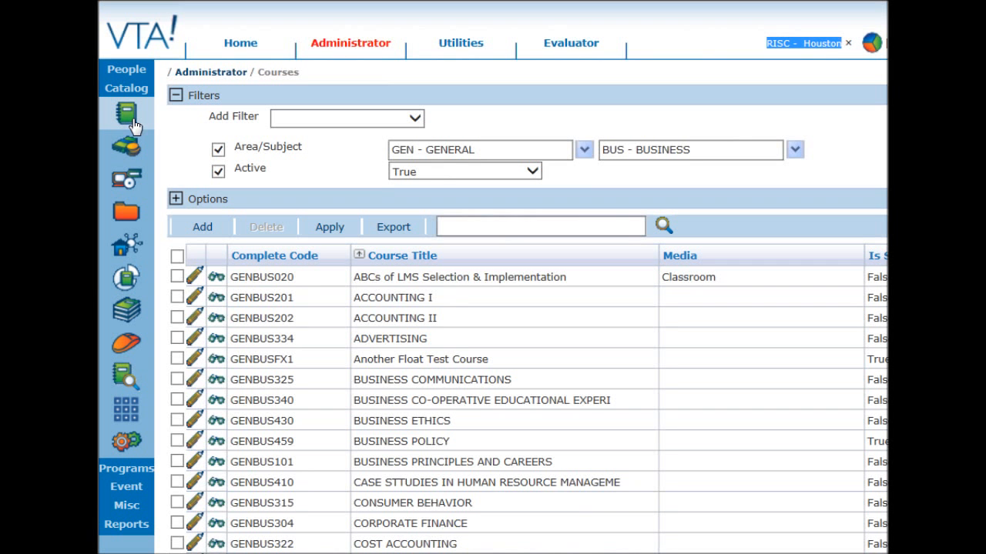
left_click(194, 281)
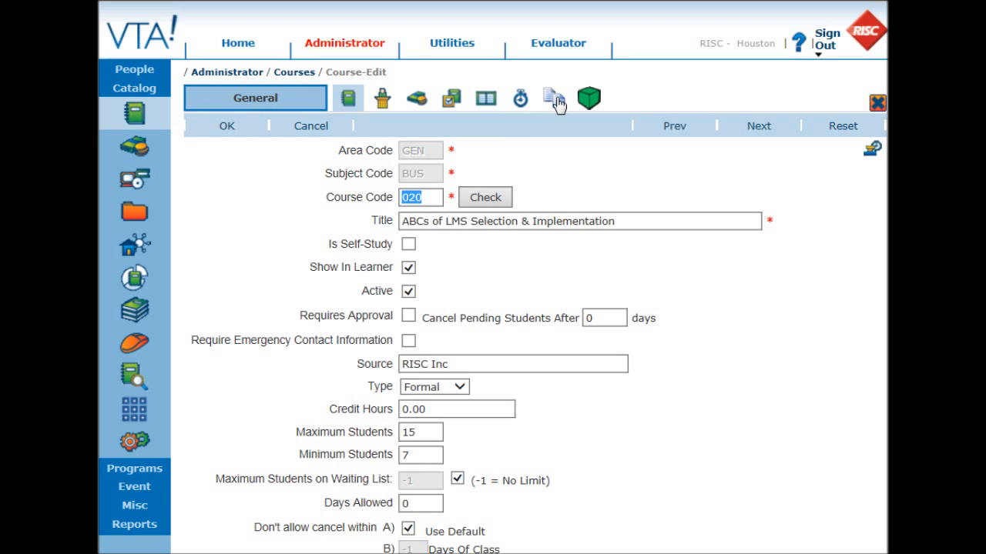
- Add a course document named 'Slide Deck' viewable by students, supervisors, instructors and attendees
left_click(556, 100)
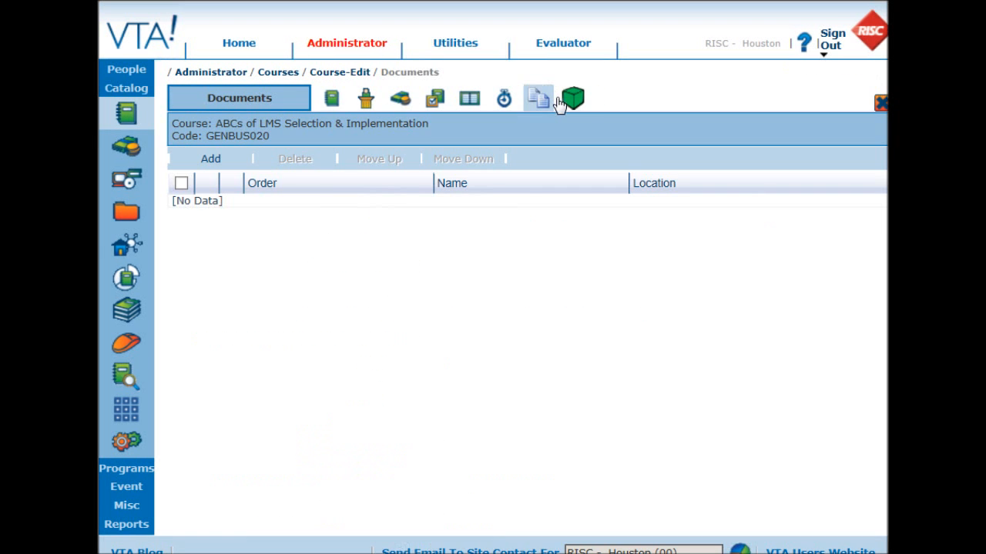
left_click(212, 168)
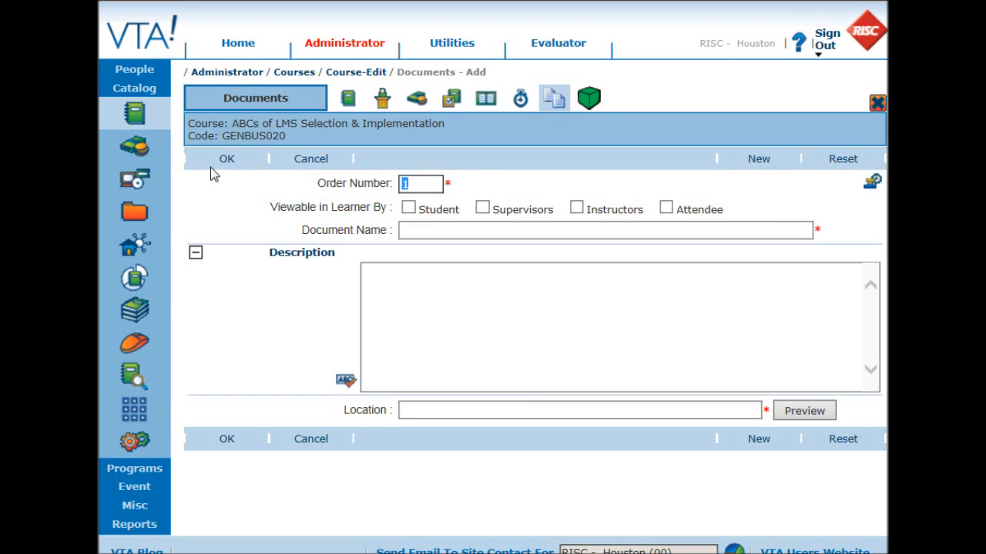
left_click(408, 209)
left_click(482, 209)
left_click(576, 209)
left_click(666, 209)
left_click(592, 233)
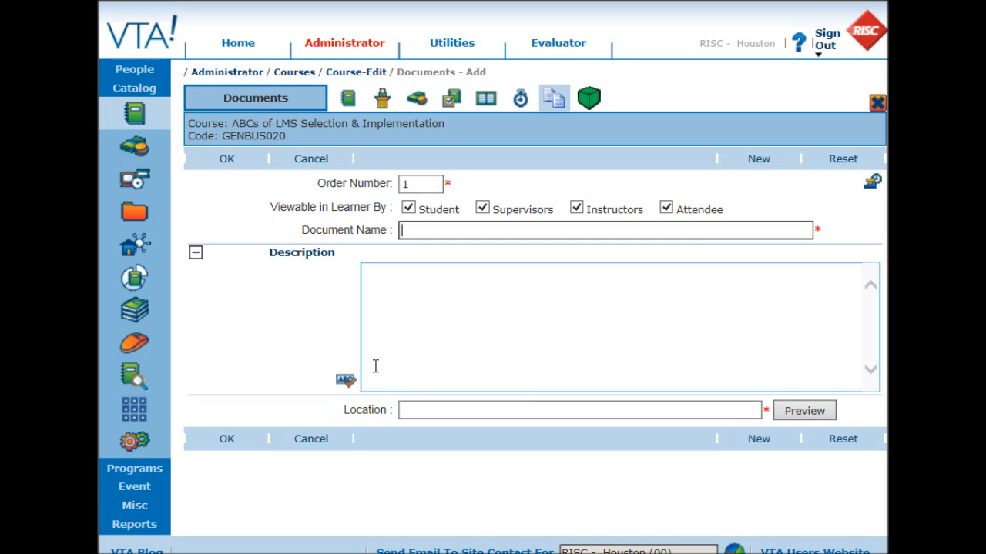
type("Slide Deck")
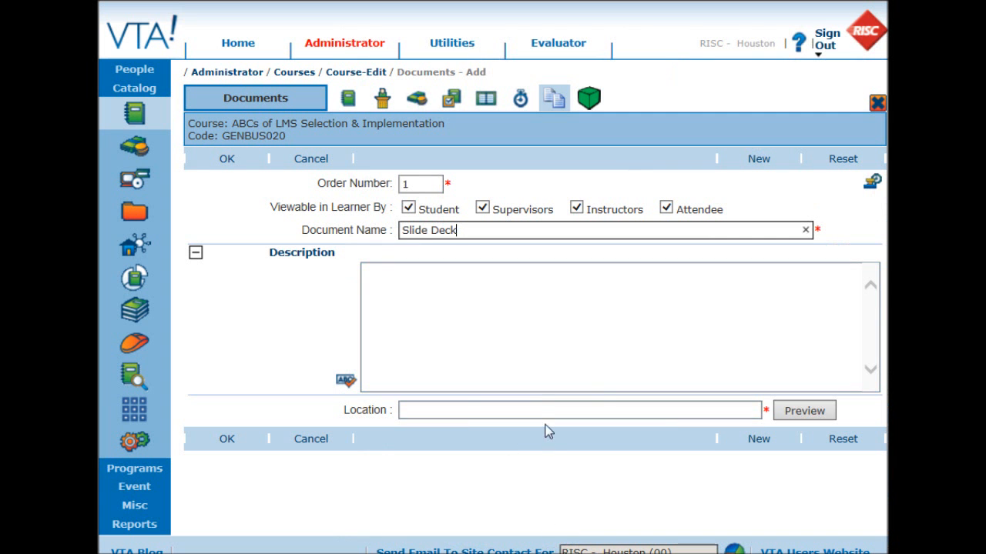
- Link Slide Deck to the risc_abcsoflmsselection.pdf URL, preview it, and save the document
left_click(542, 409)
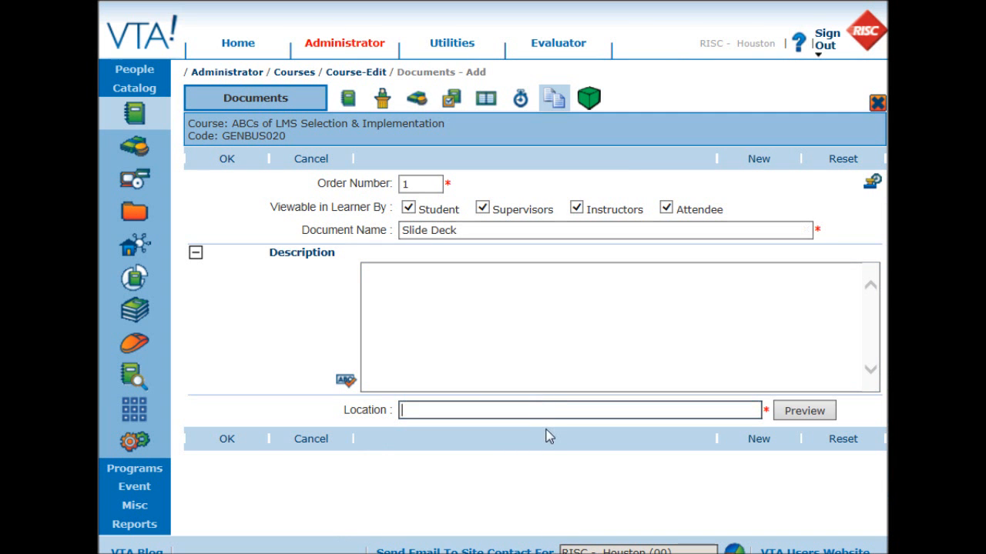
key("ctrl+v")
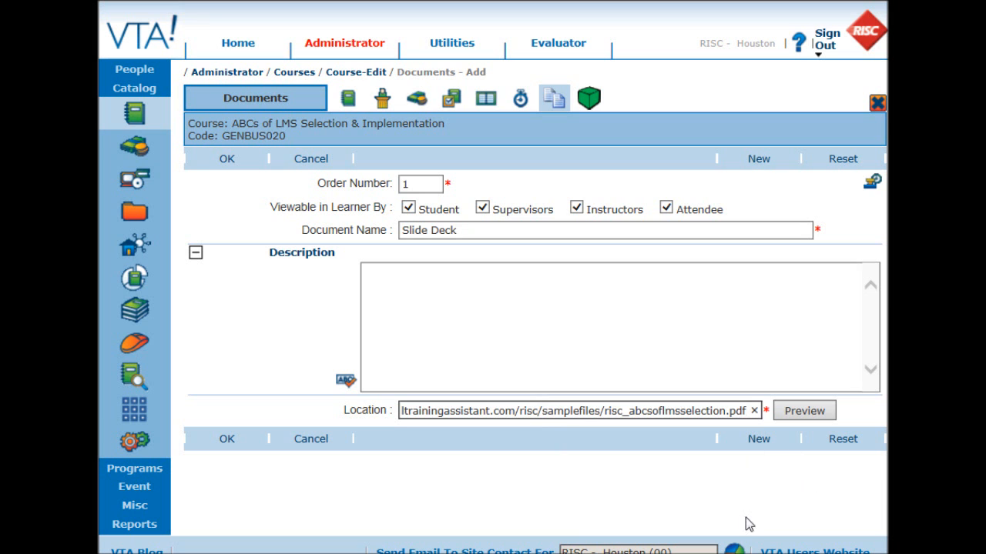
left_click(805, 411)
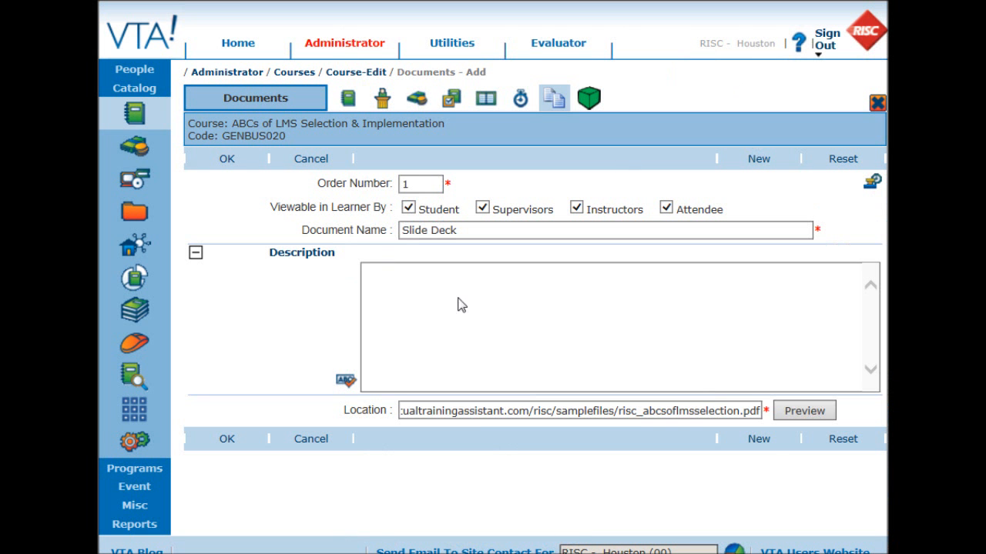
left_click(226, 160)
mouse_move(239, 100)
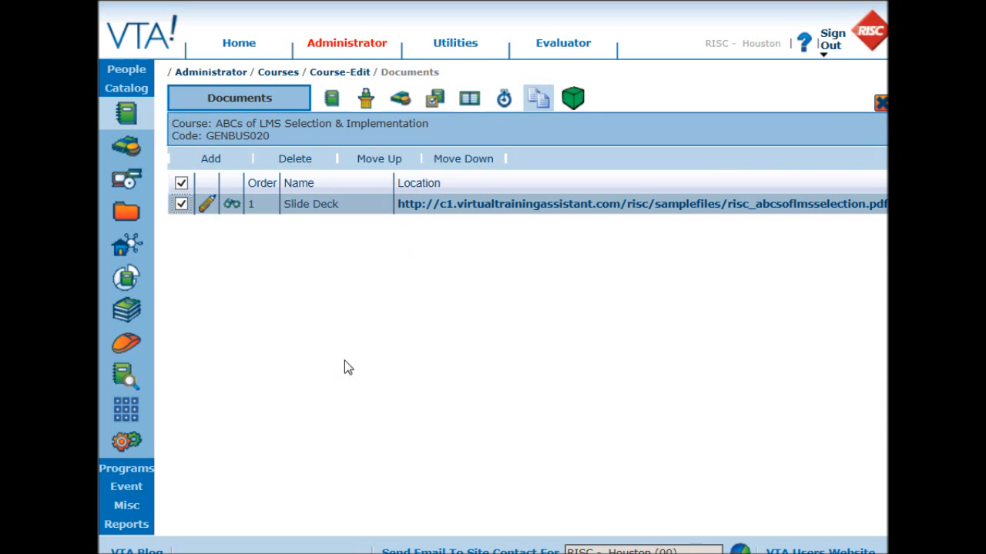
- Schedule a new ABCs of LMS Selection & Implementation session on 02/14/14, 08:00 to 09:00 AM
left_click(126, 486)
left_click(127, 188)
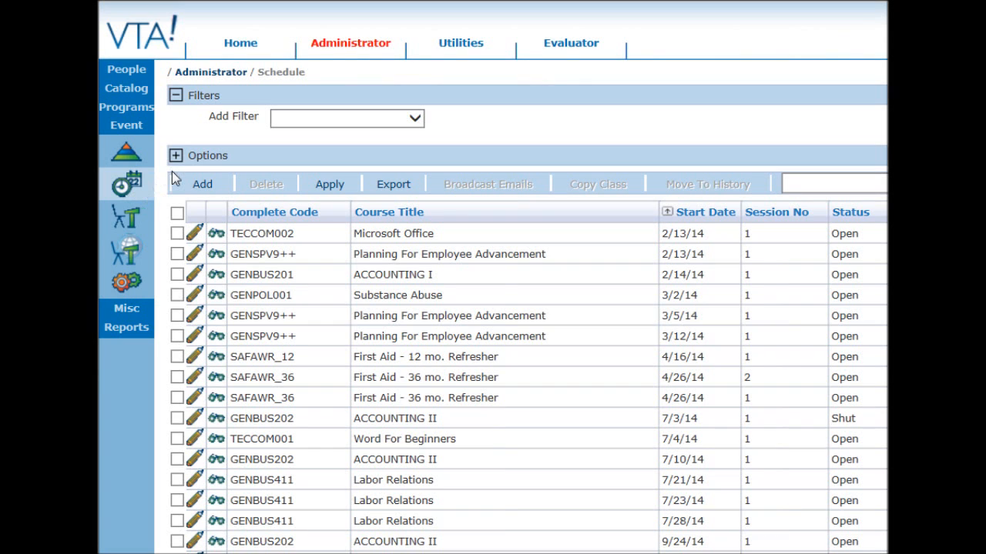
left_click(203, 184)
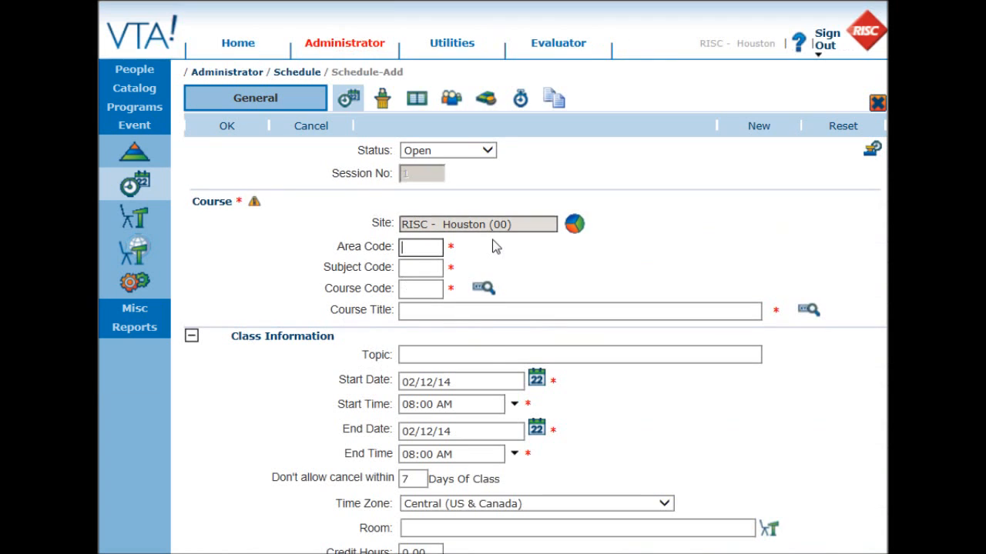
left_click(478, 311)
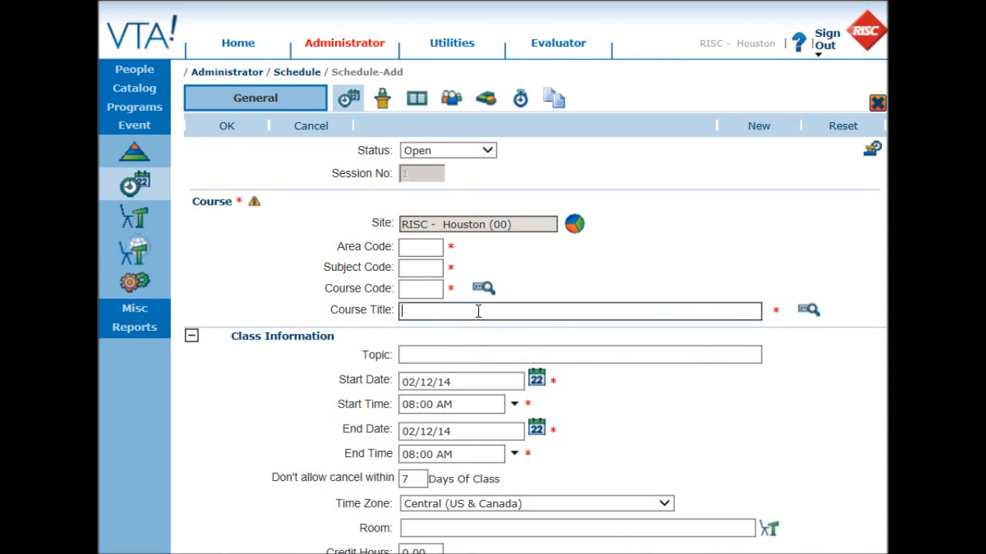
type("ab")
left_click(479, 331)
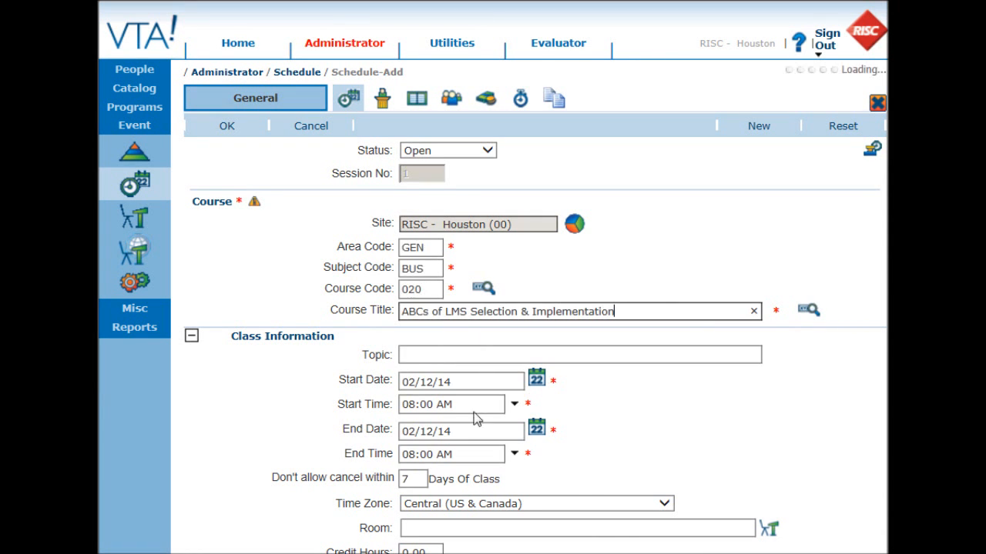
left_click(536, 380)
left_click(543, 481)
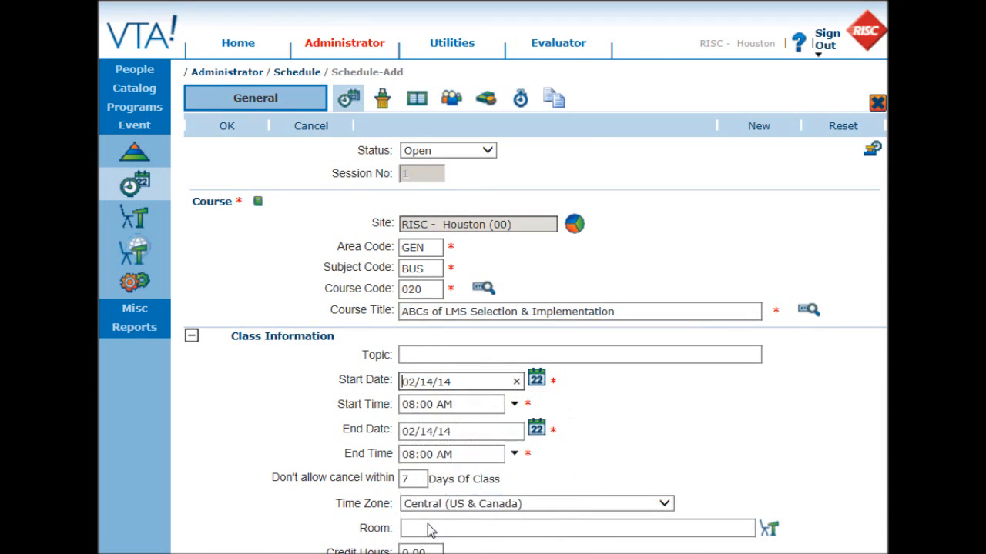
left_click(514, 453)
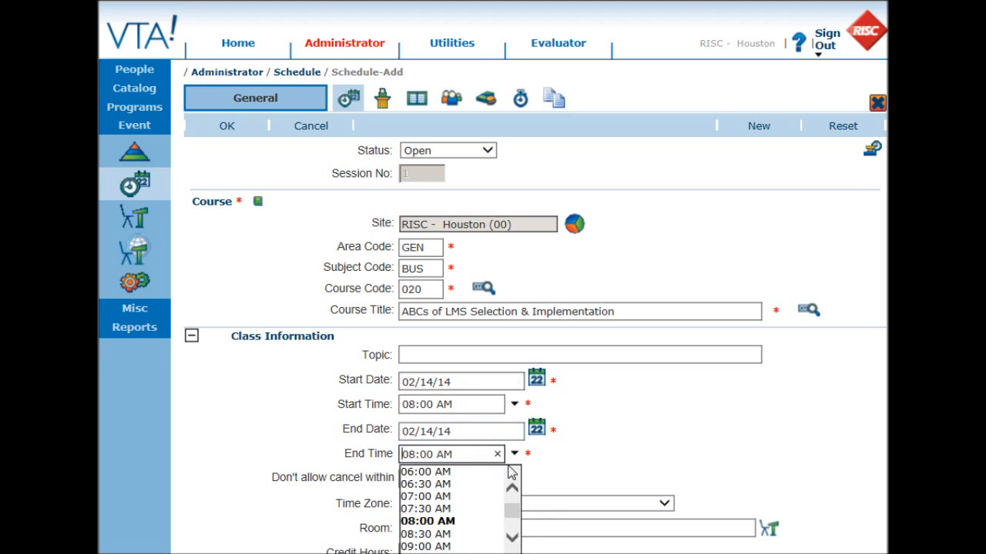
left_click(436, 544)
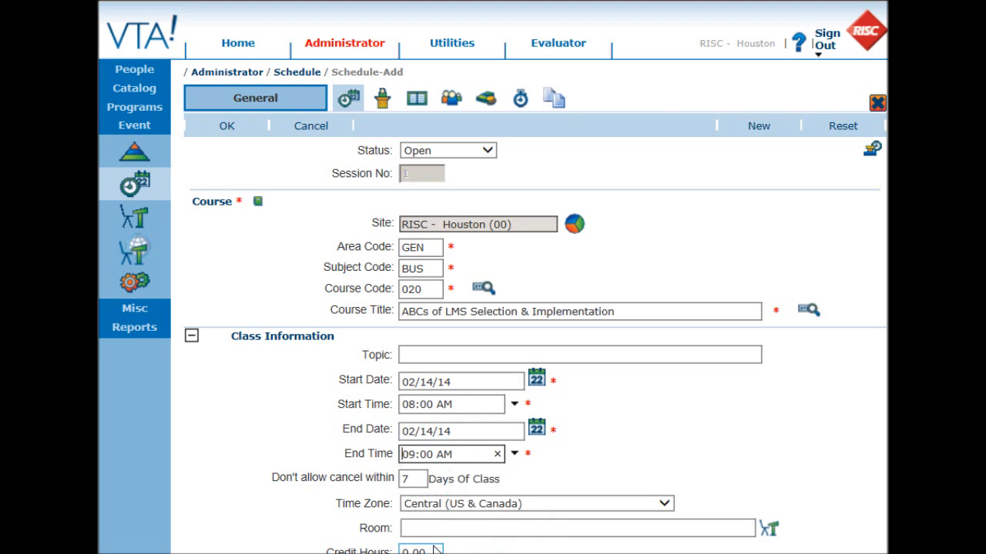
- Add a second session document named 'Training Center Map', viewable by all four roles
left_click(558, 103)
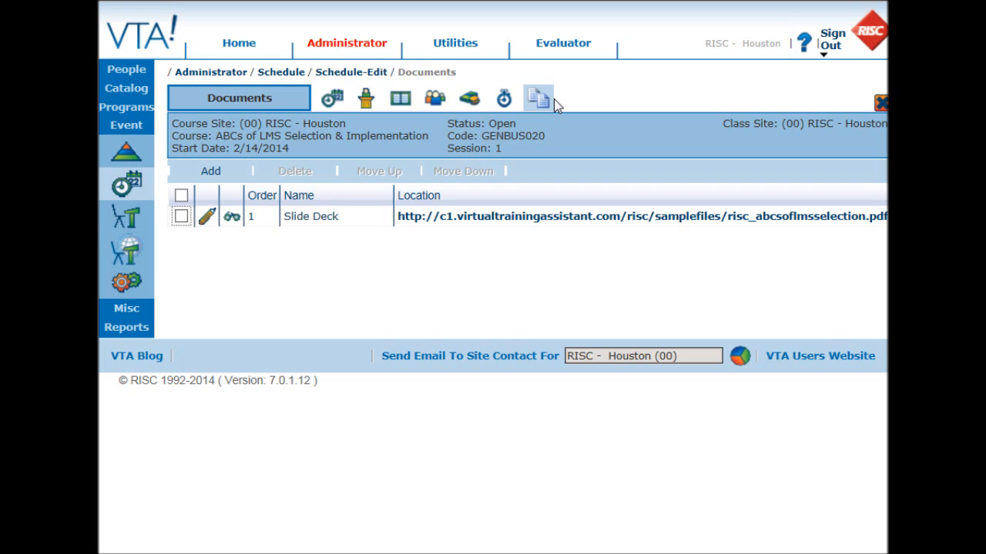
left_click(210, 171)
left_click(408, 220)
left_click(482, 220)
left_click(576, 220)
left_click(666, 220)
left_click(599, 243)
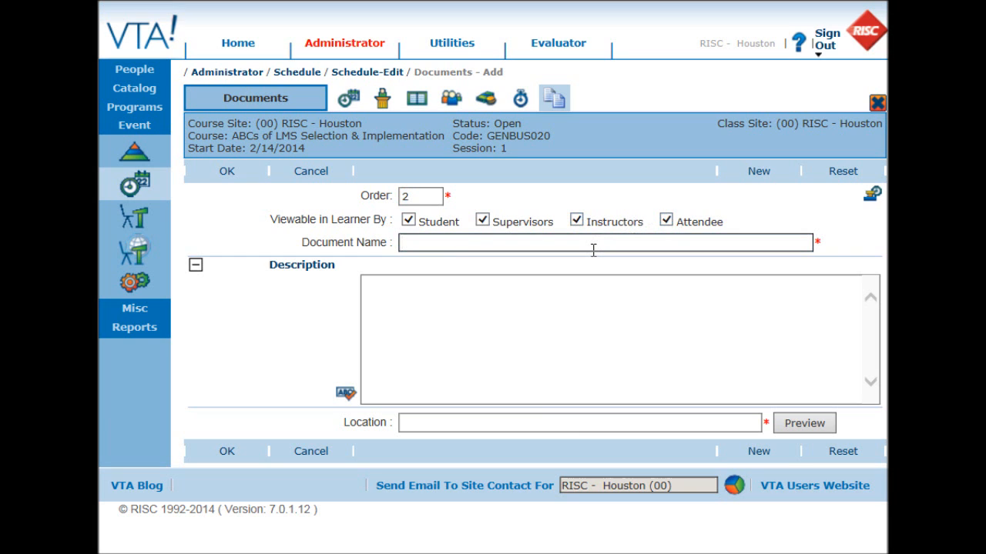
type("Training Center Map")
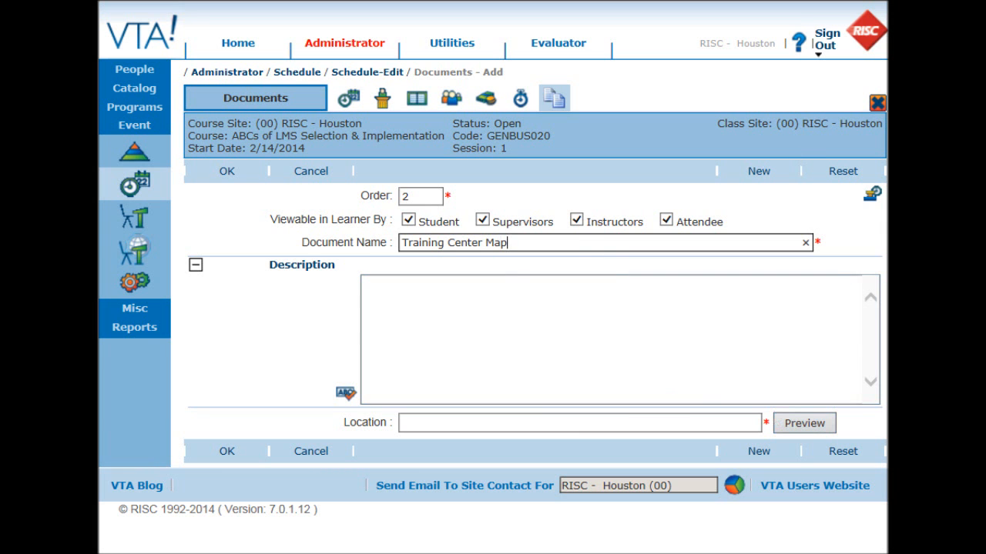
key("alt+Tab")
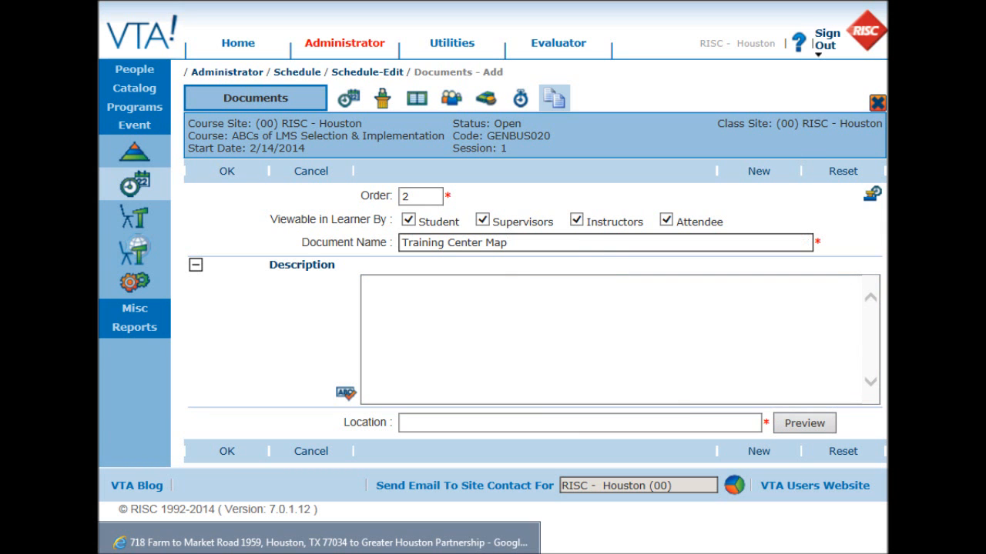
left_click(316, 543)
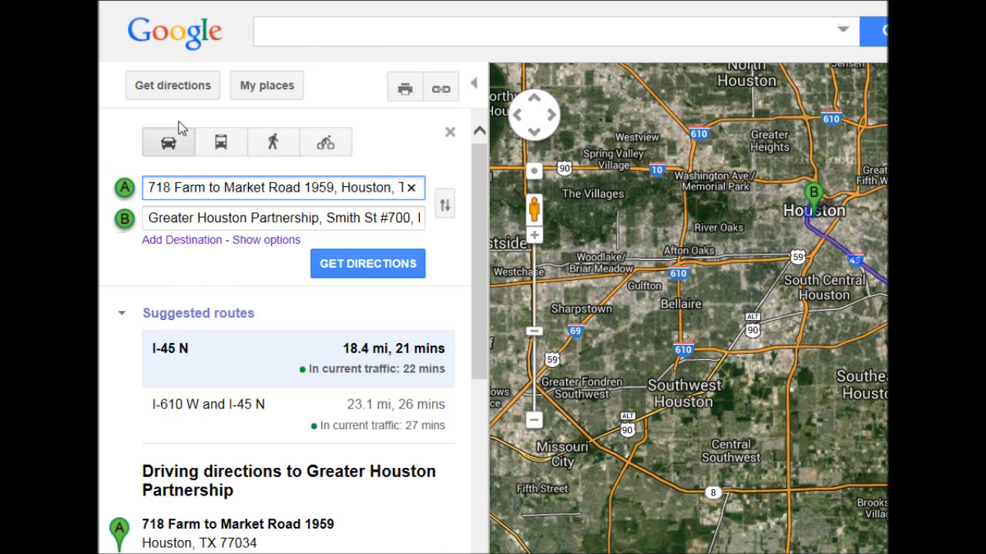
left_click(441, 89)
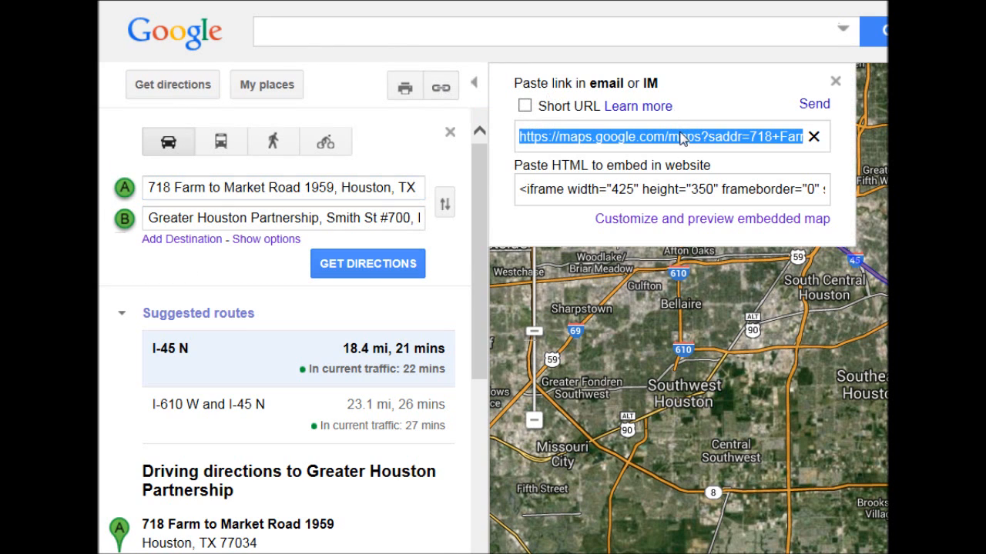
key("ctrl+c")
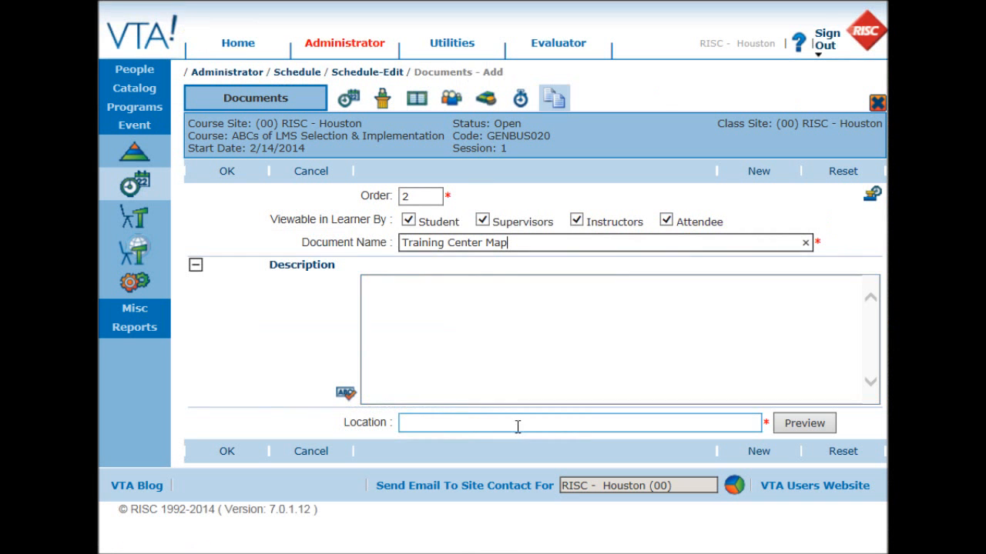
left_click(517, 424)
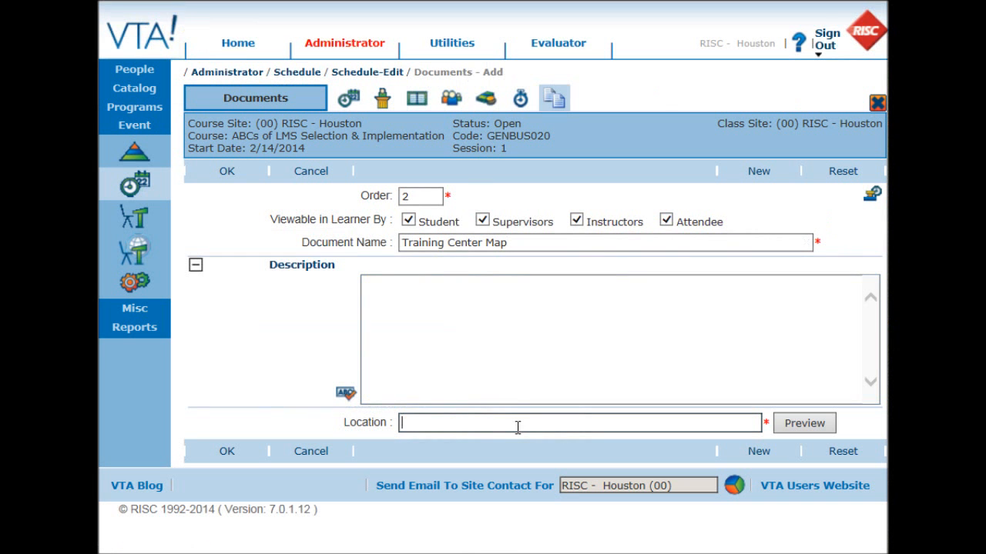
- Link Training Center Map to the copied Google Maps route, preview it, and save the document
key("ctrl+v")
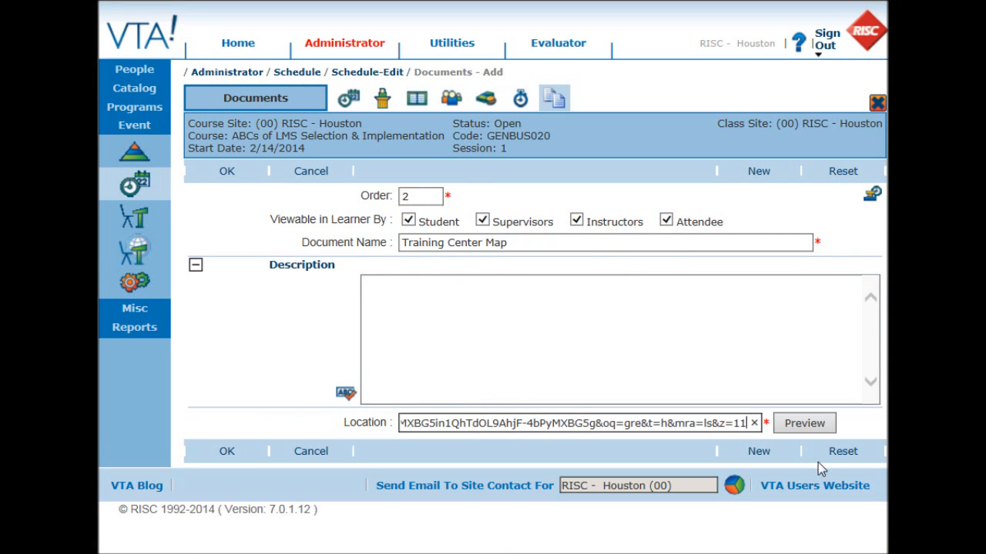
left_click(805, 426)
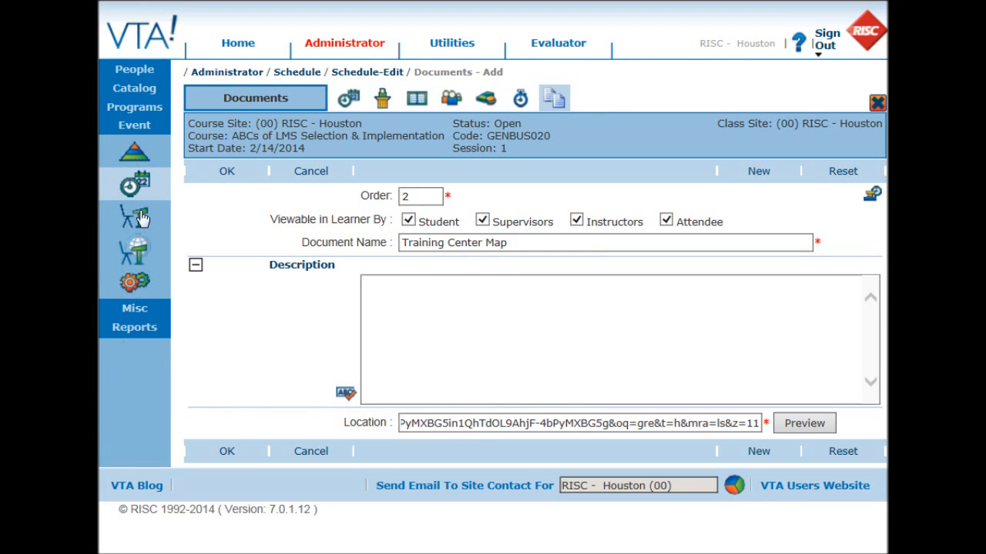
left_click(228, 174)
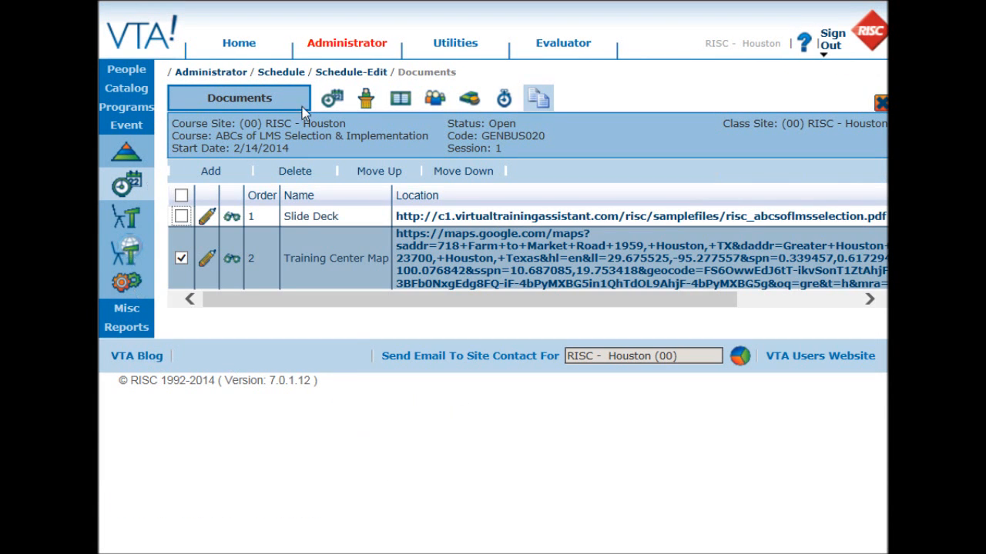
left_click(332, 104)
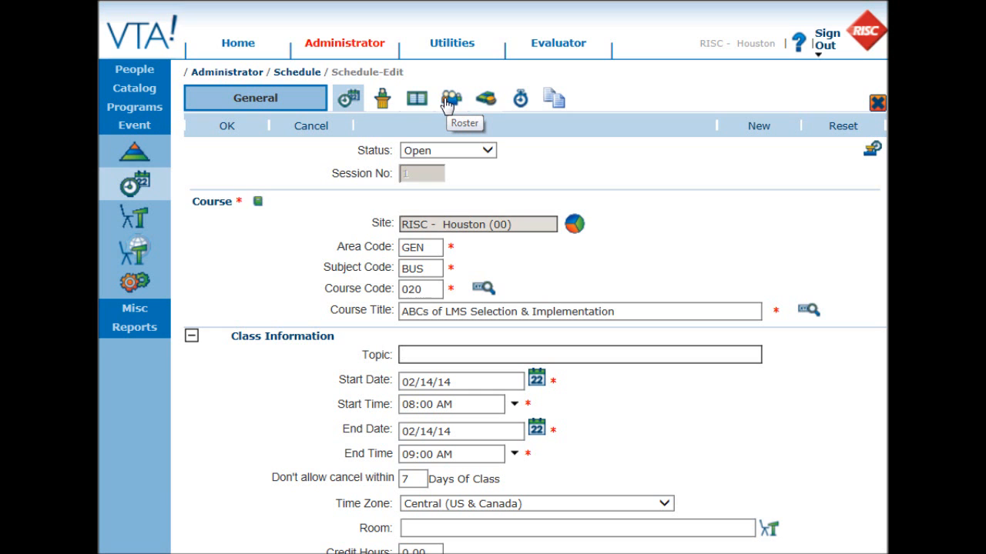
left_click(454, 45)
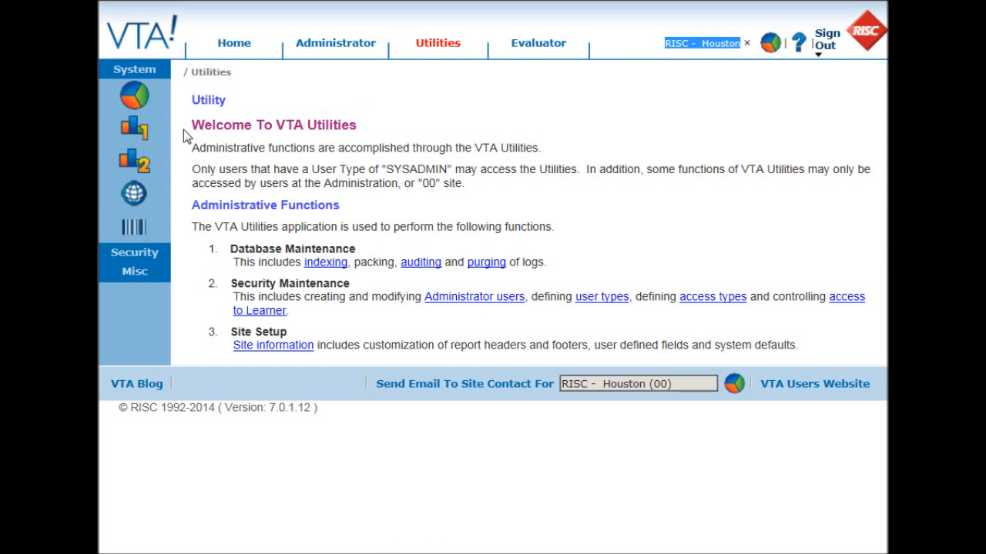
- Keep Class Documents set to Yes in the RISC - Houston site's calendar notification settings and save
left_click(138, 105)
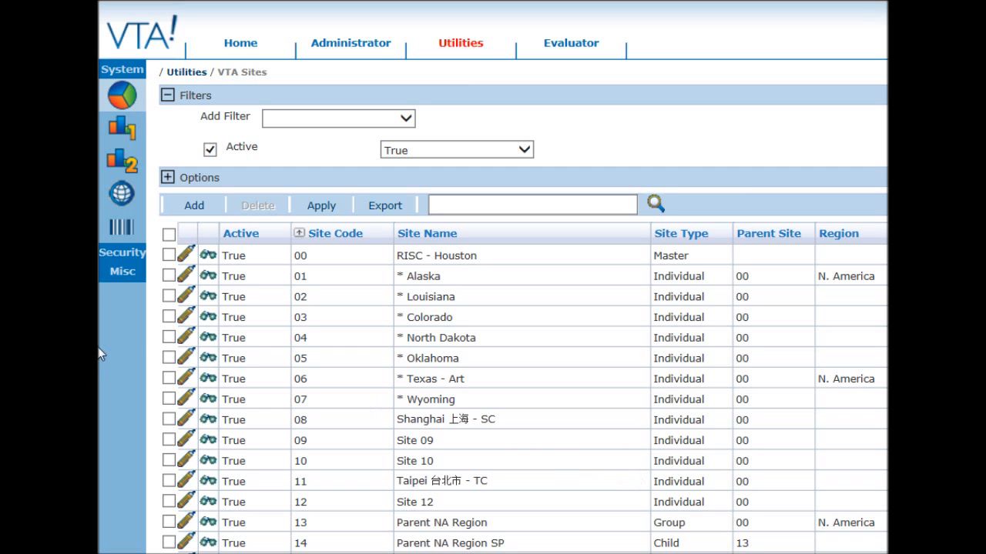
left_click(185, 259)
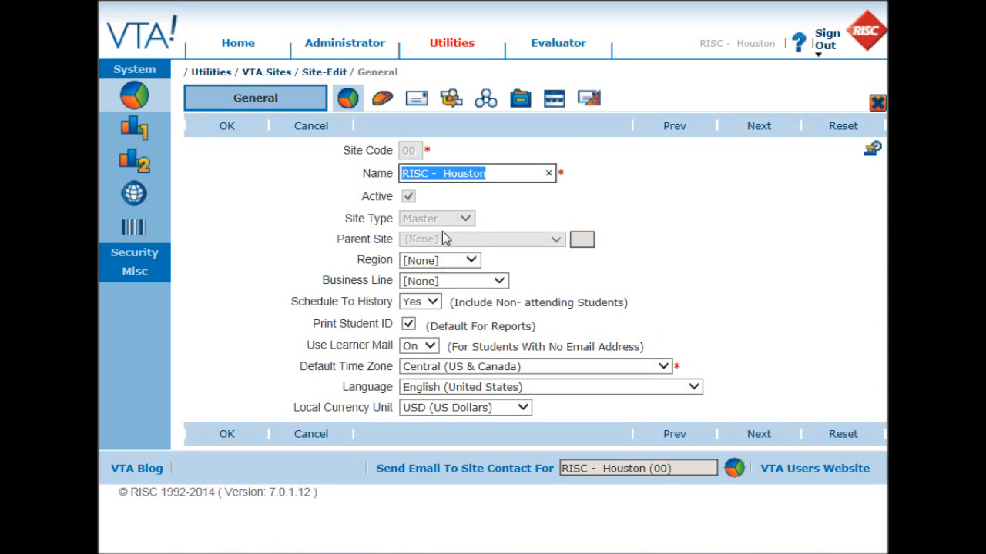
left_click(590, 100)
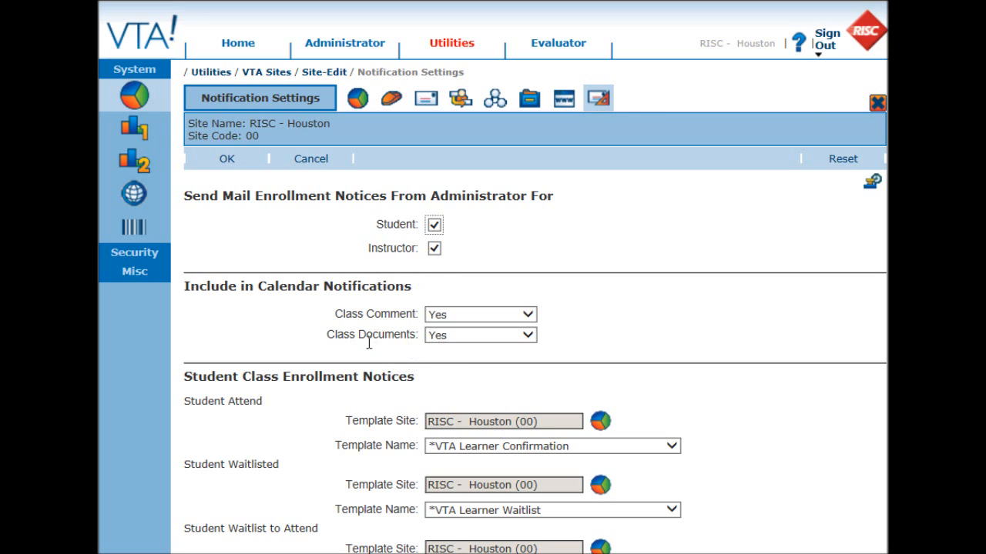
left_click(526, 336)
left_click(598, 351)
left_click(218, 160)
left_click(342, 46)
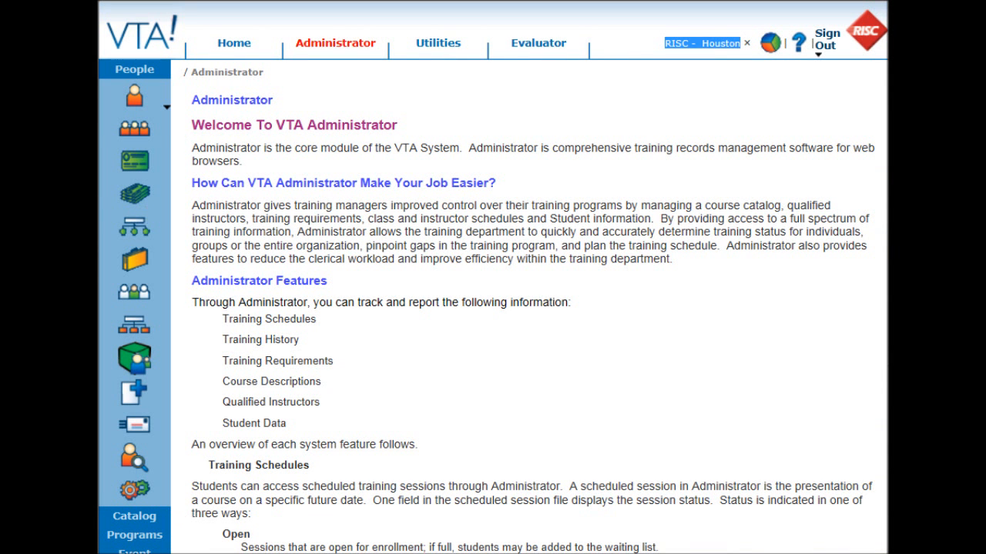
left_click(132, 550)
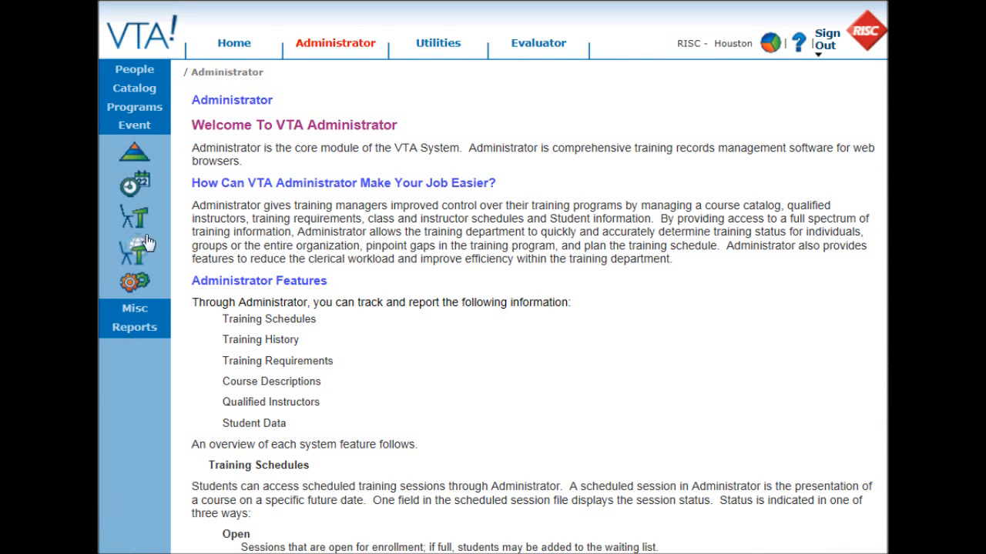
- Enroll one student on the GENBUS020 session roster and send the enrollment notices
left_click(141, 184)
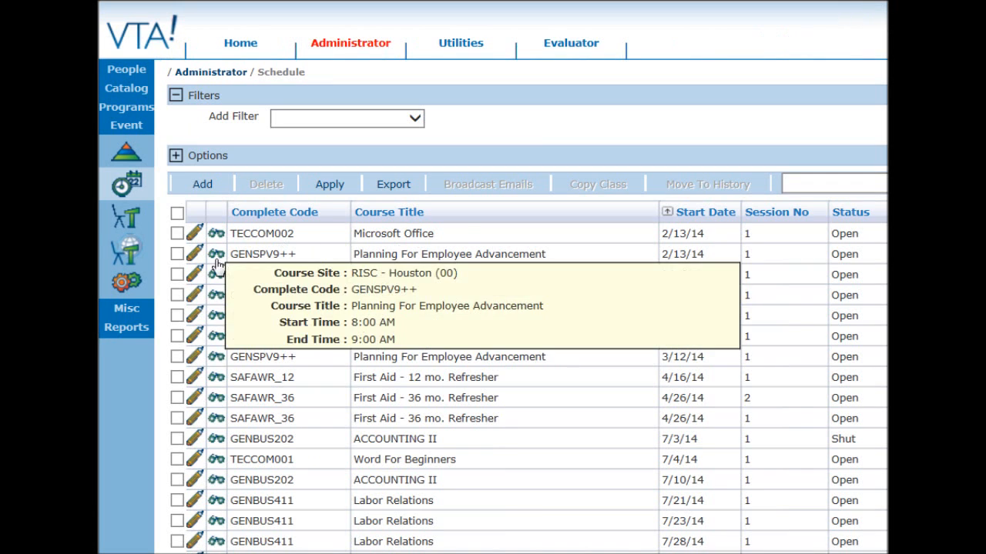
left_click(195, 296)
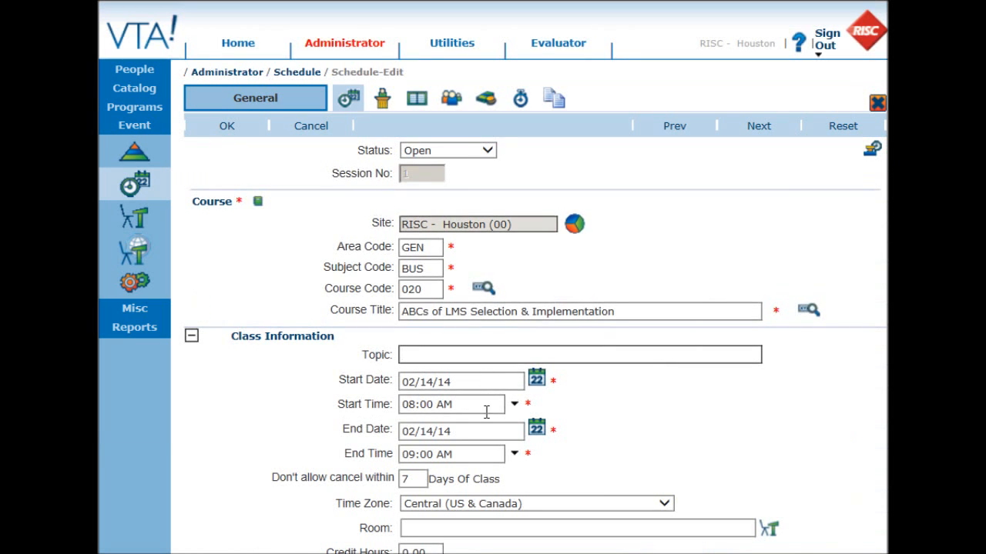
left_click(452, 107)
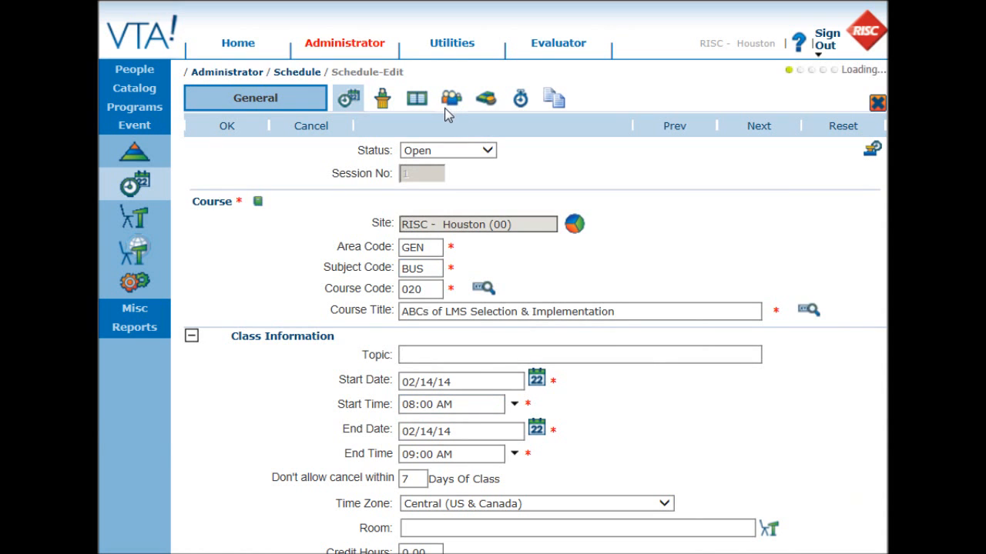
left_click(208, 176)
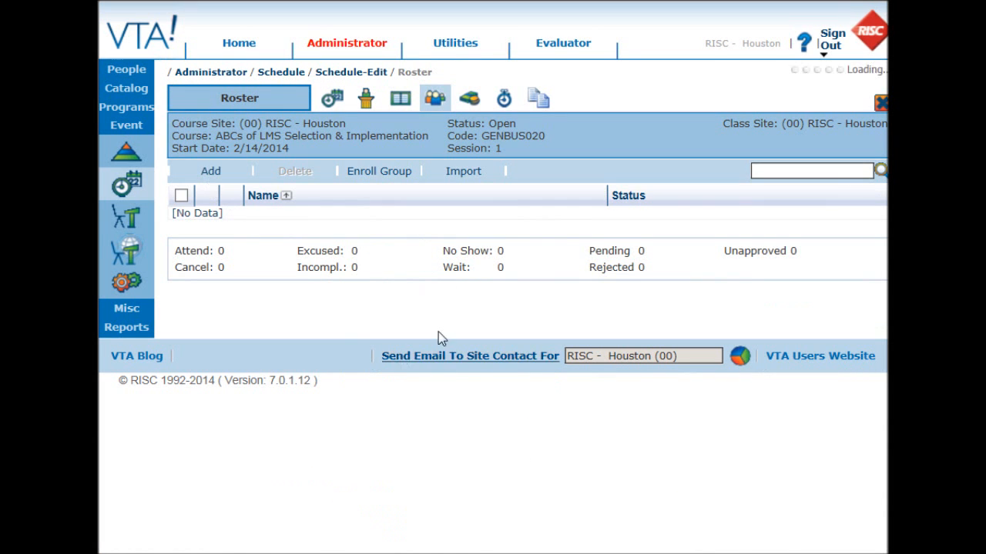
type("r")
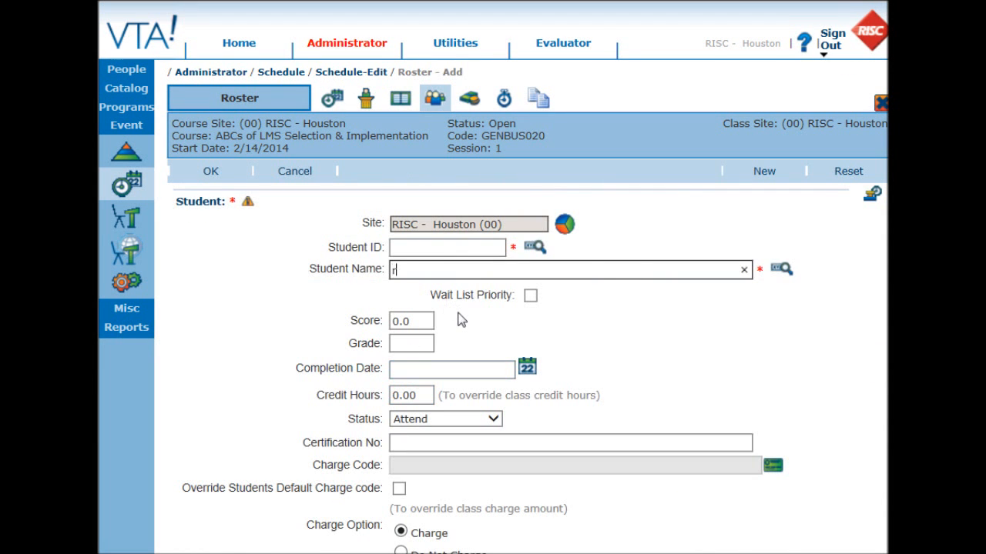
key("BackSpace")
type("a")
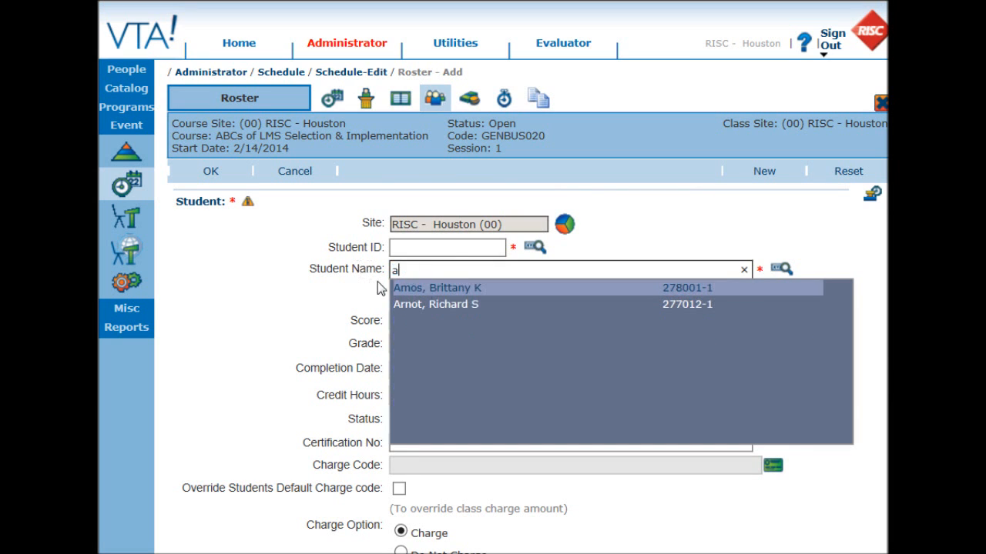
left_click(458, 308)
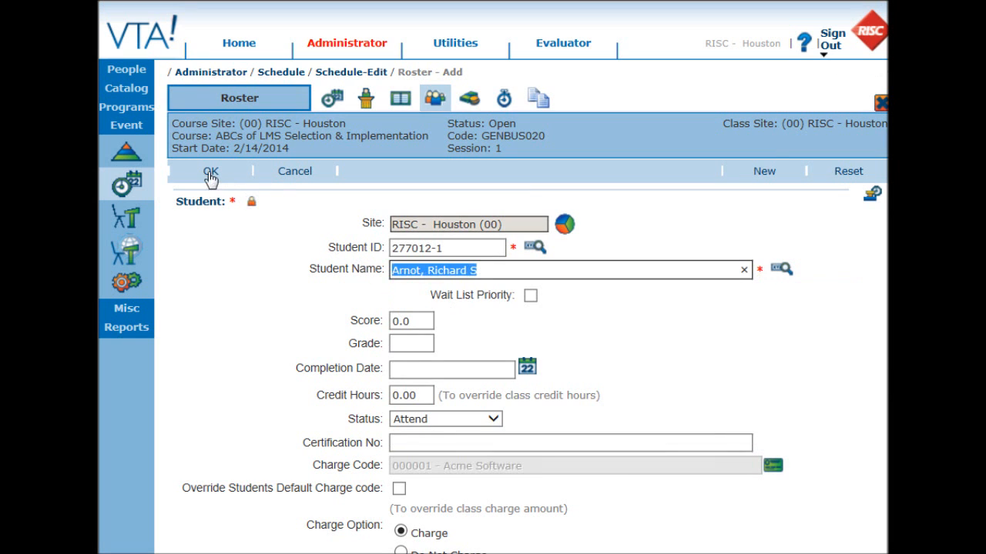
left_click(210, 173)
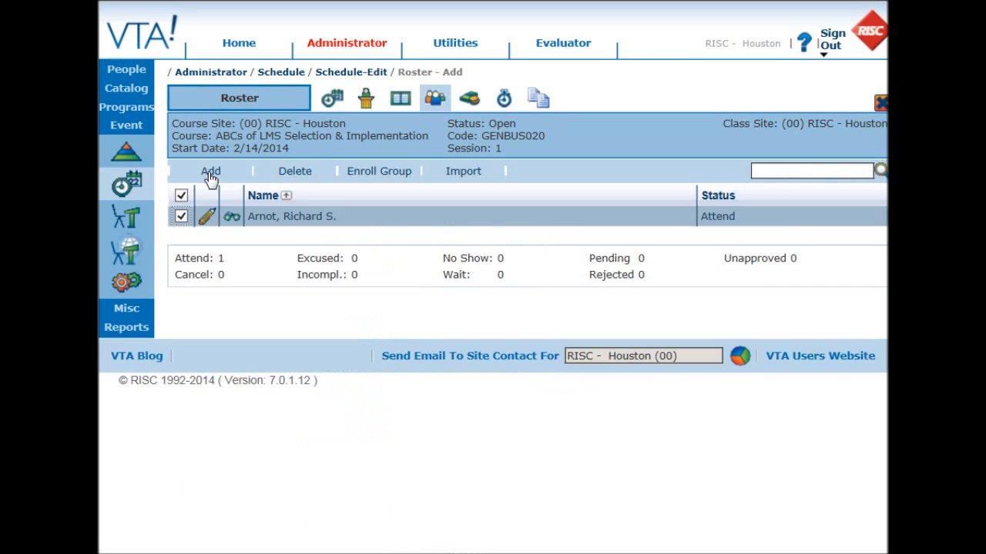
left_click(878, 106)
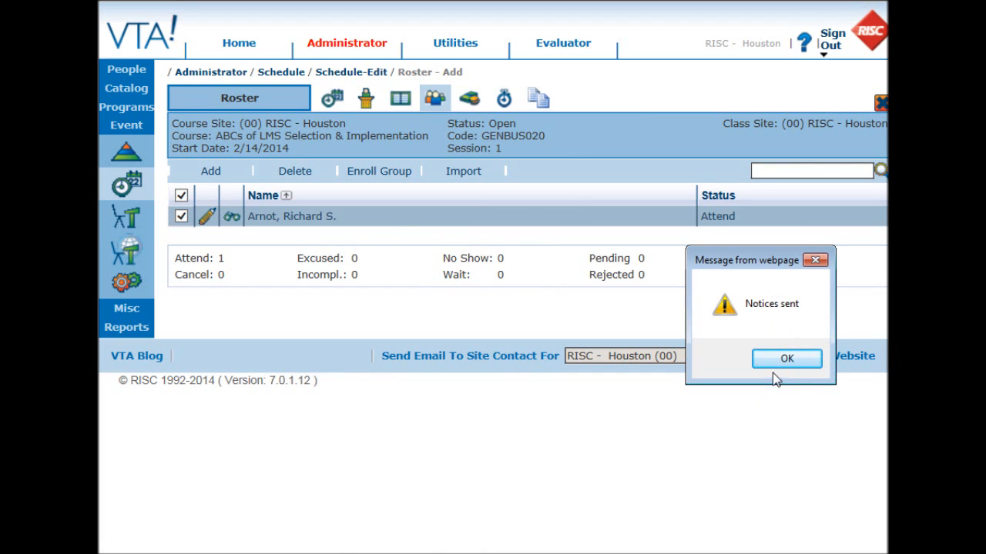
left_click(784, 359)
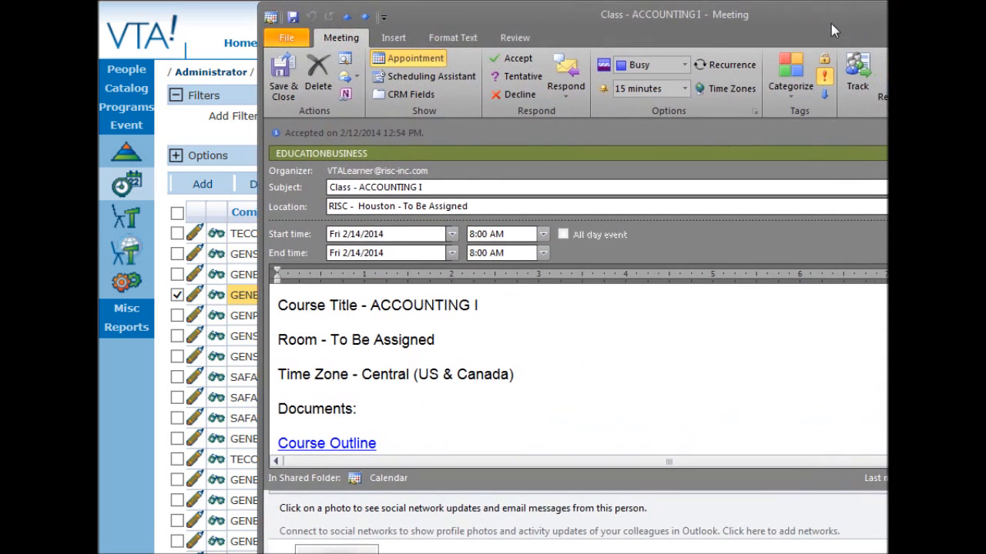
- Review the Outlook Class - ACCOUNTING I invitation's Documents section listing Course Outline, then close it
left_click_drag(831, 31, 788, 30)
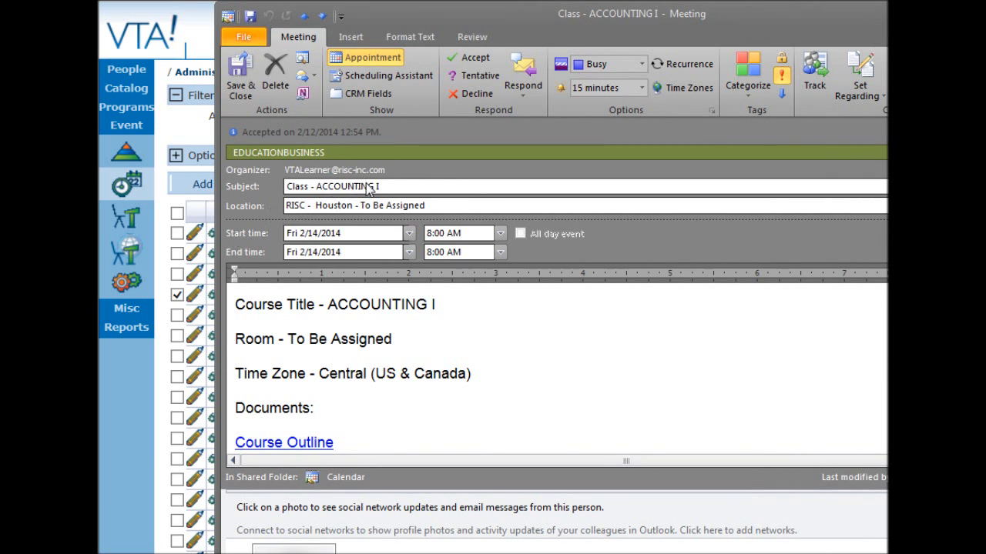
scroll(547, 385, "down", 1)
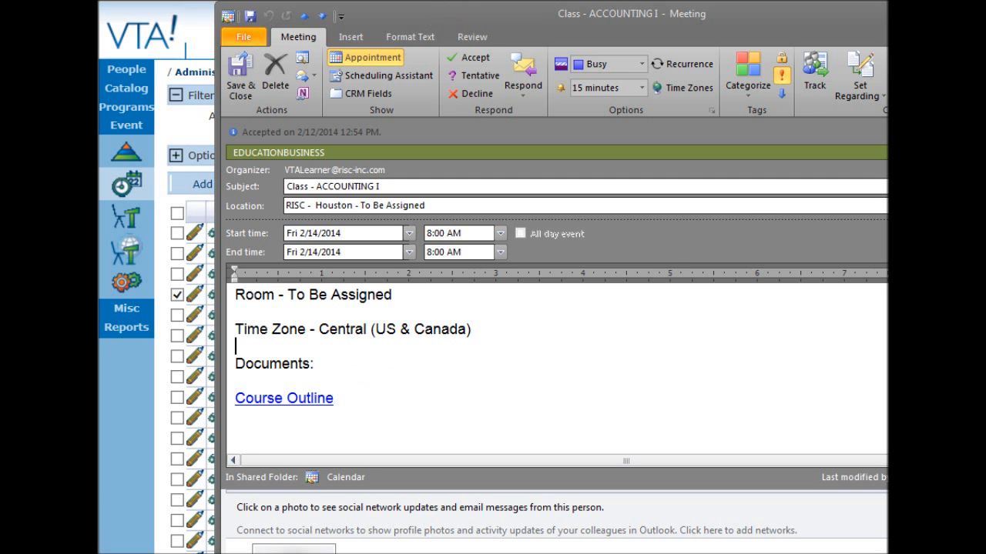
key("Escape")
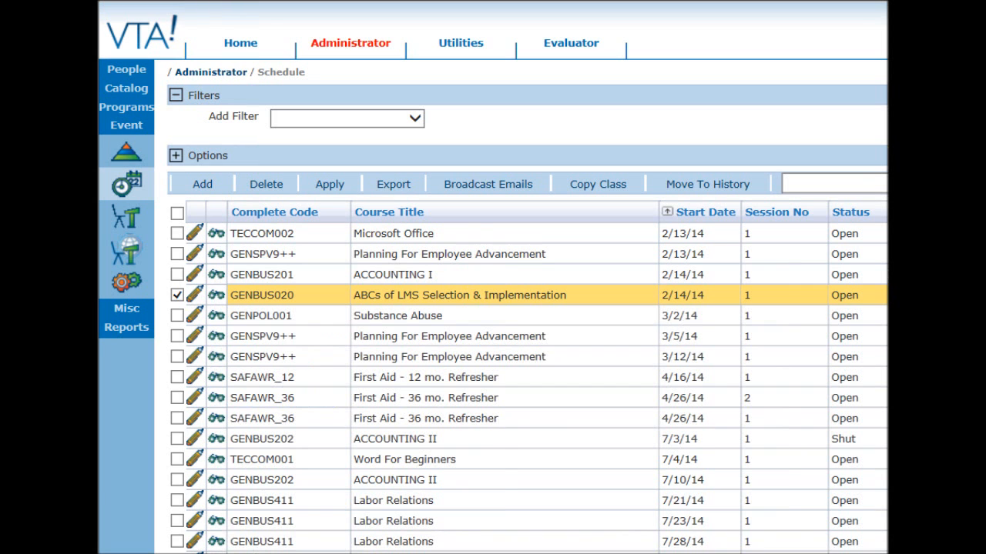